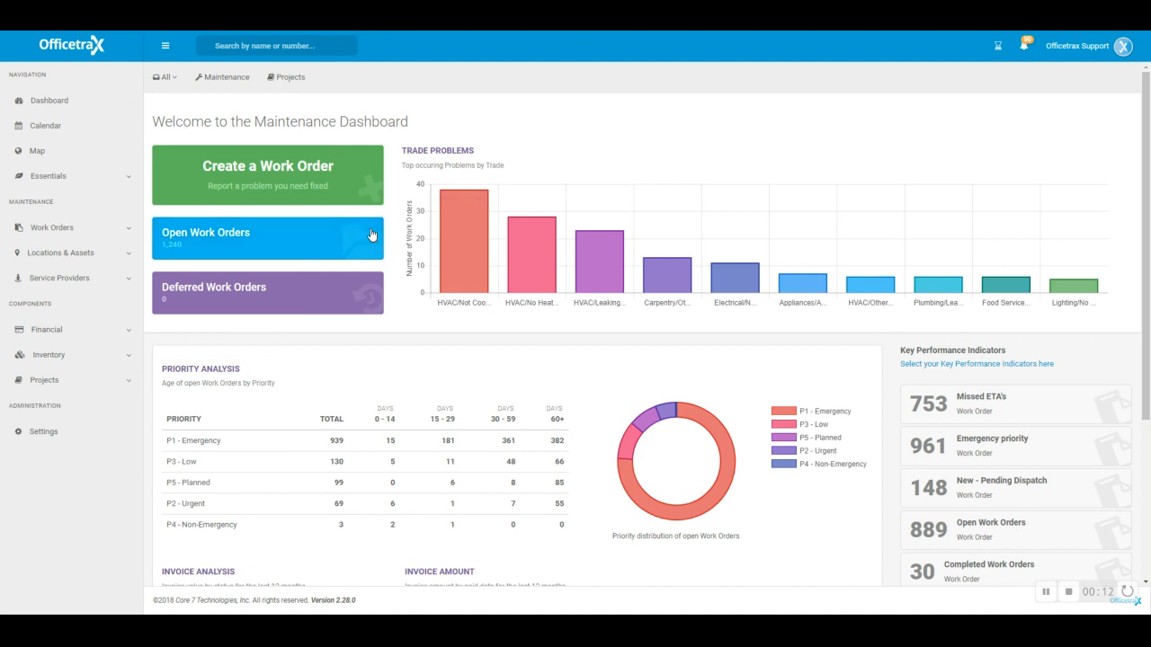
Open work order W-594 from the open work orders and start a provider proposal for its dispatch.
{"action": "left_click", "coordinate": [370, 235]}
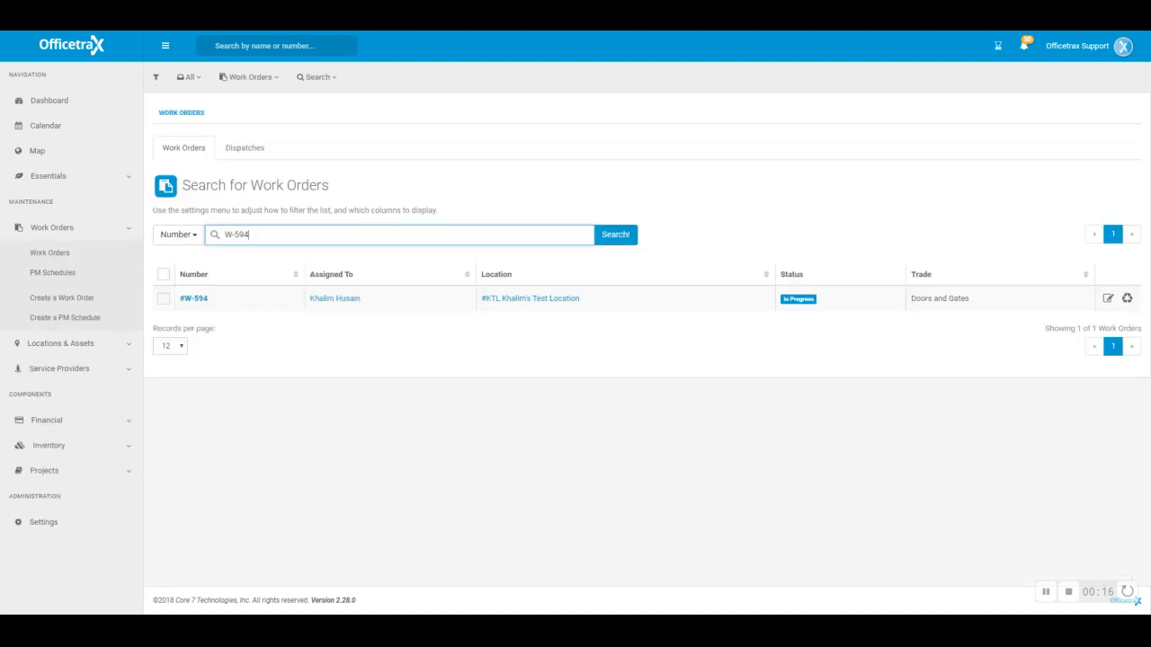
{"action": "left_click", "coordinate": [193, 299]}
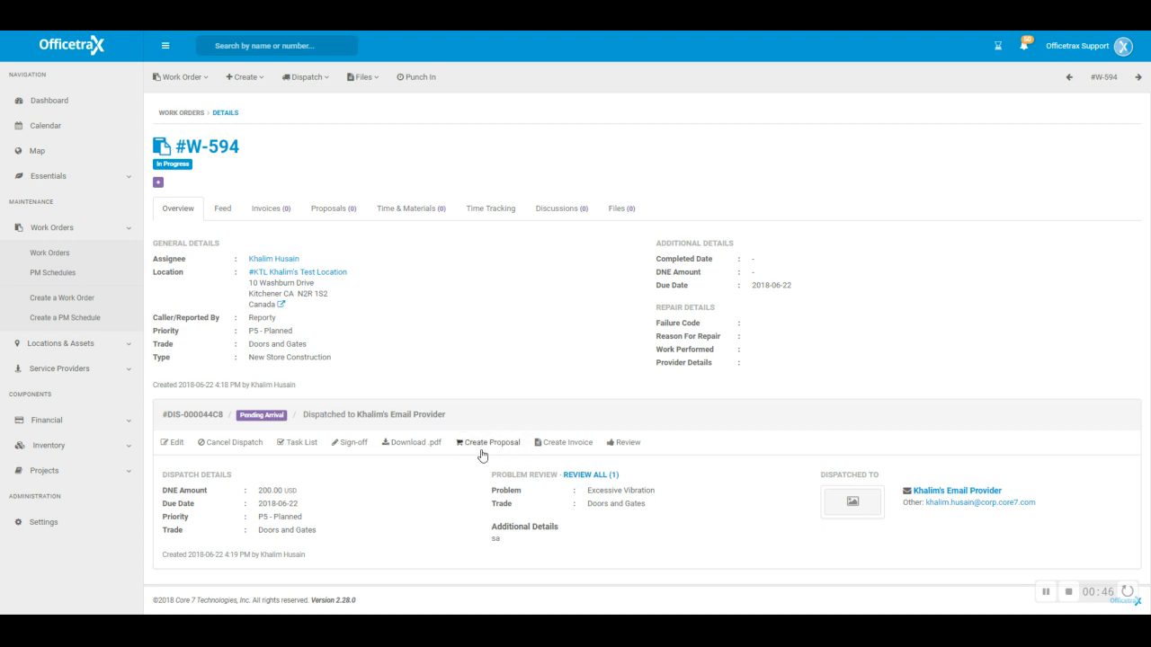
{"action": "left_click", "coordinate": [254, 87]}
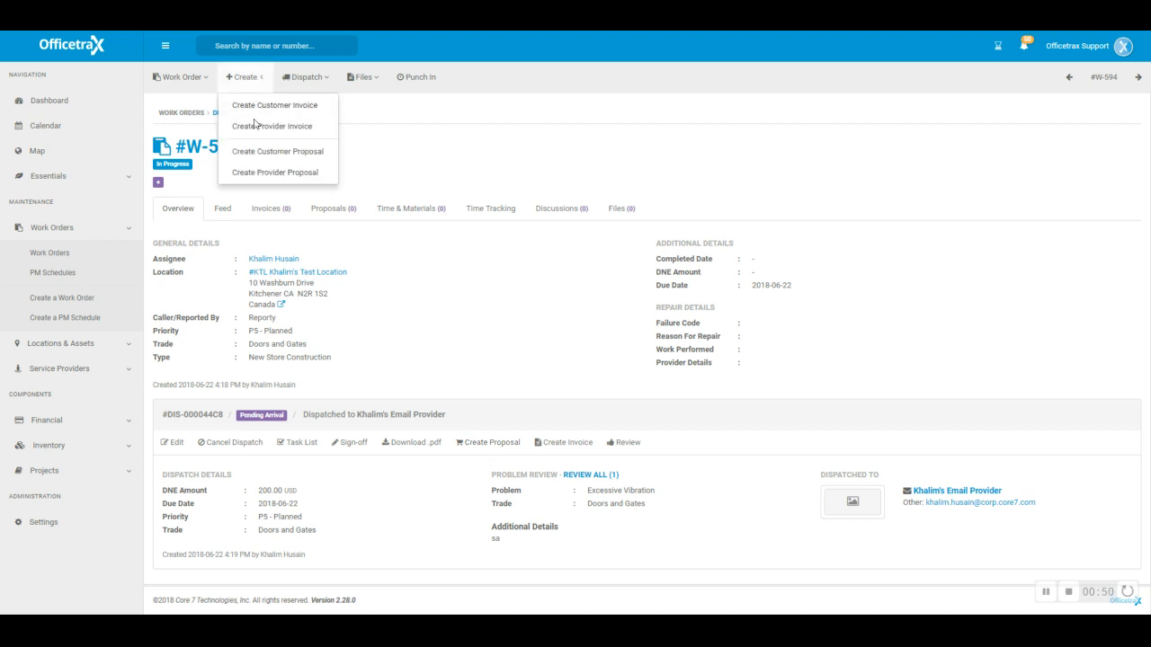
{"action": "left_click", "coordinate": [406, 160]}
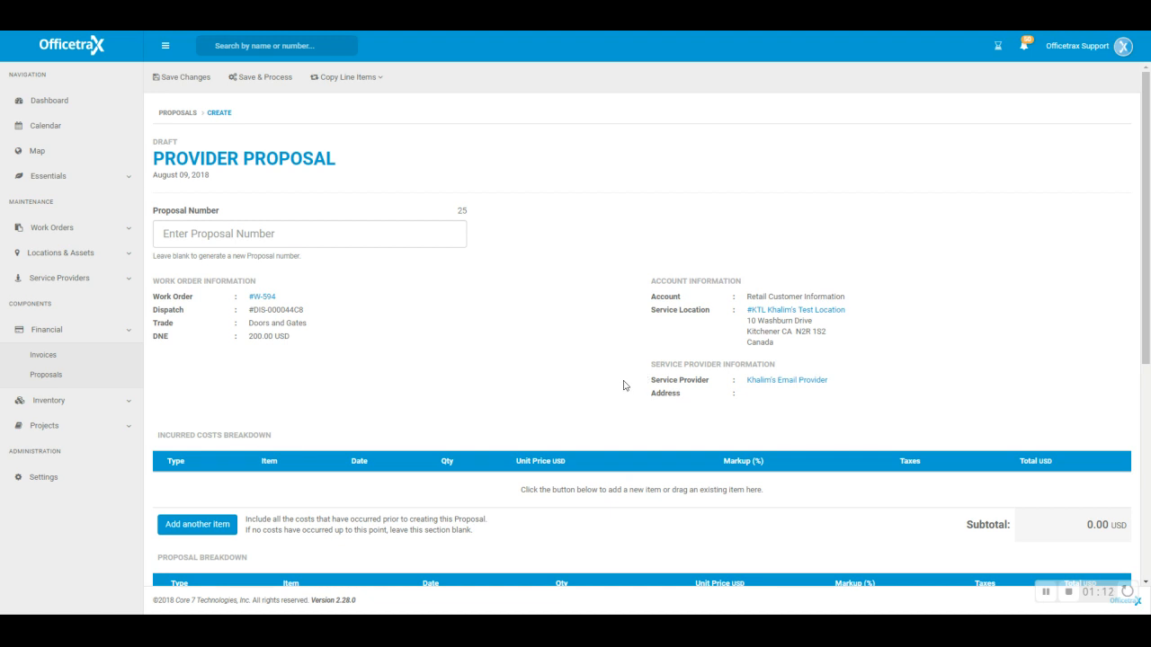
Add a line item to the Incurred Costs Breakdown and set its type to Labor.
{"action": "scroll", "coordinate": [624, 386], "scroll_direction": "down", "scroll_amount": 1}
{"action": "scroll", "coordinate": [625, 385], "scroll_direction": "down", "scroll_amount": 2}
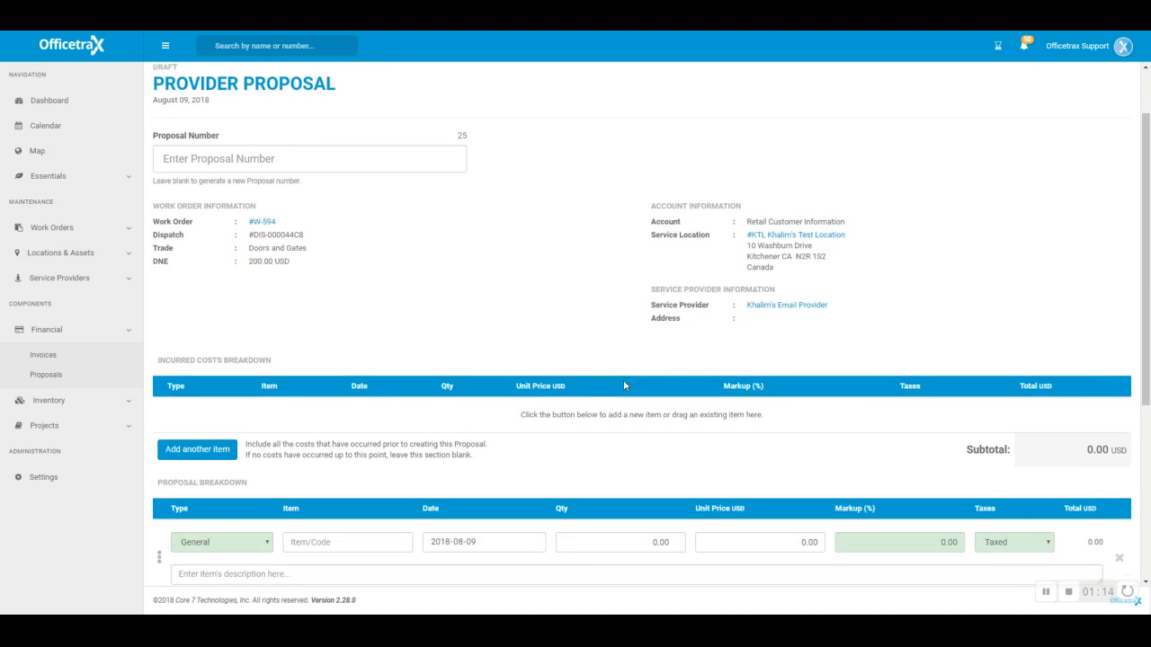
{"action": "scroll", "coordinate": [629, 384], "scroll_direction": "down", "scroll_amount": 1}
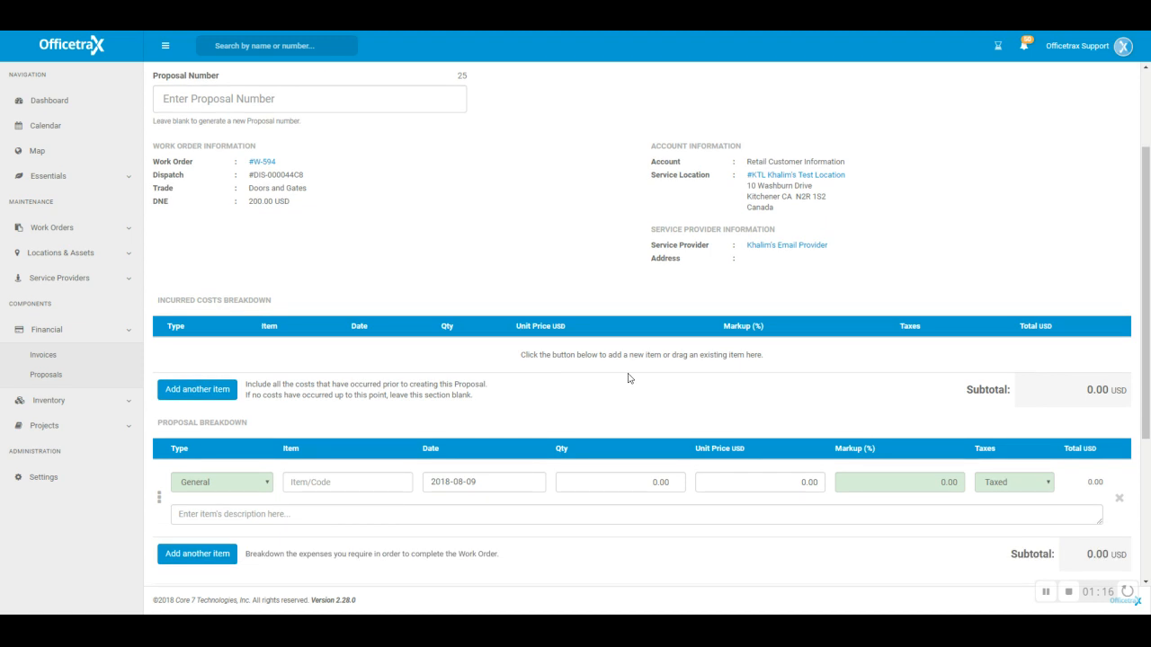
{"action": "scroll", "coordinate": [627, 378], "scroll_direction": "down", "scroll_amount": 2}
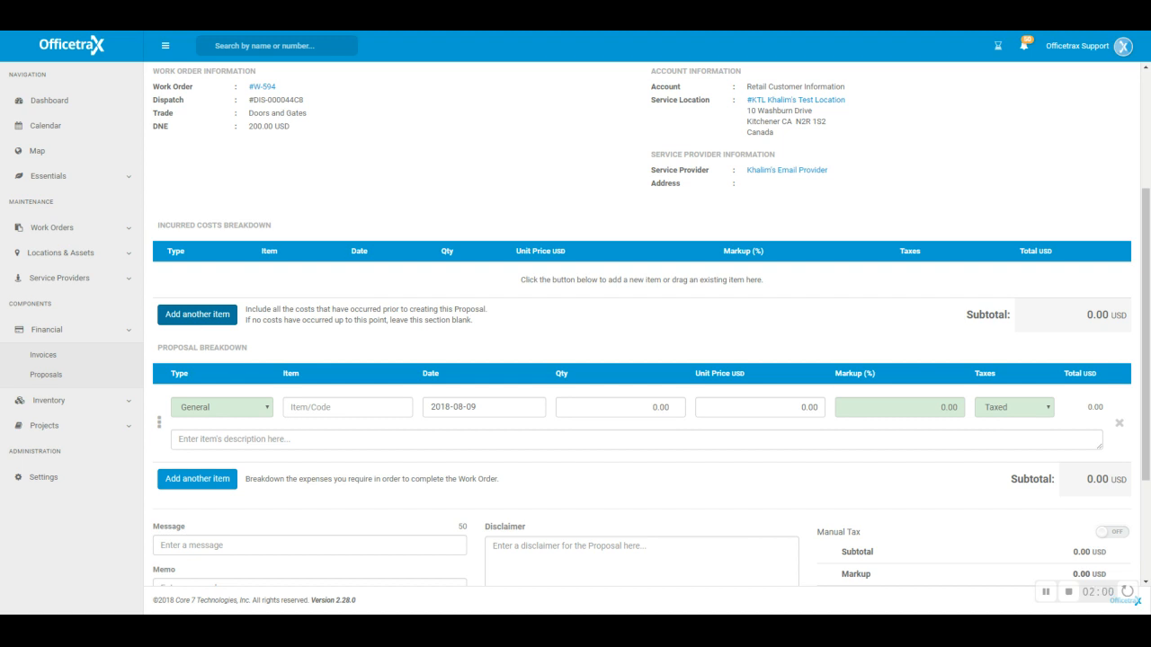
{"action": "left_click", "coordinate": [196, 314]}
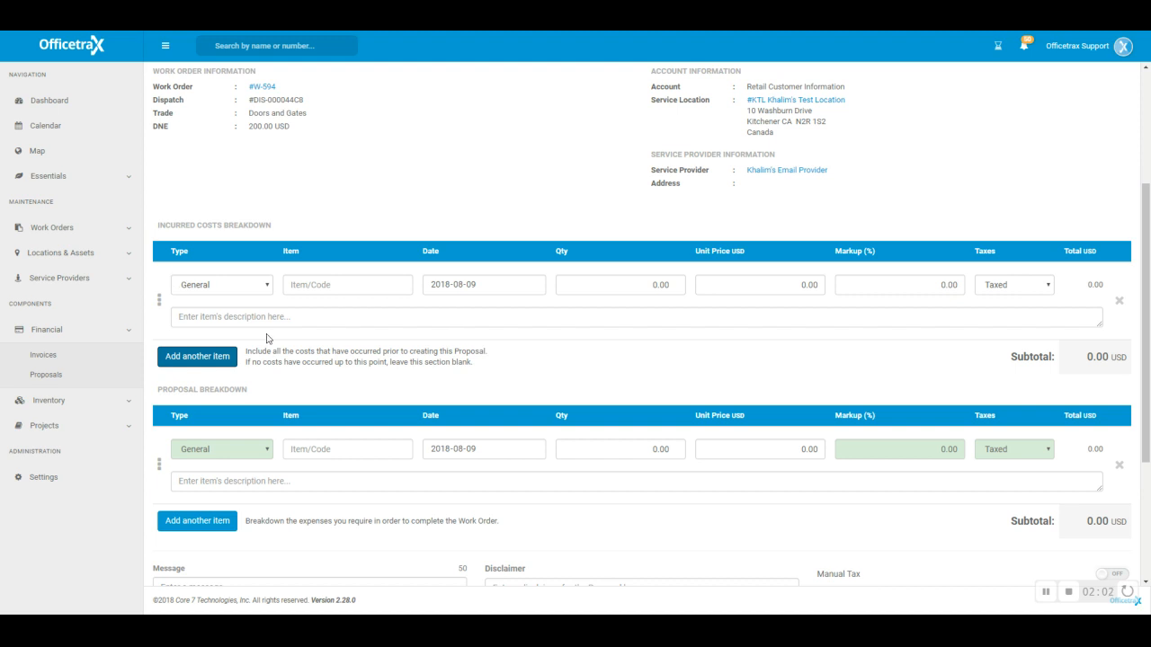
{"action": "left_click", "coordinate": [265, 288]}
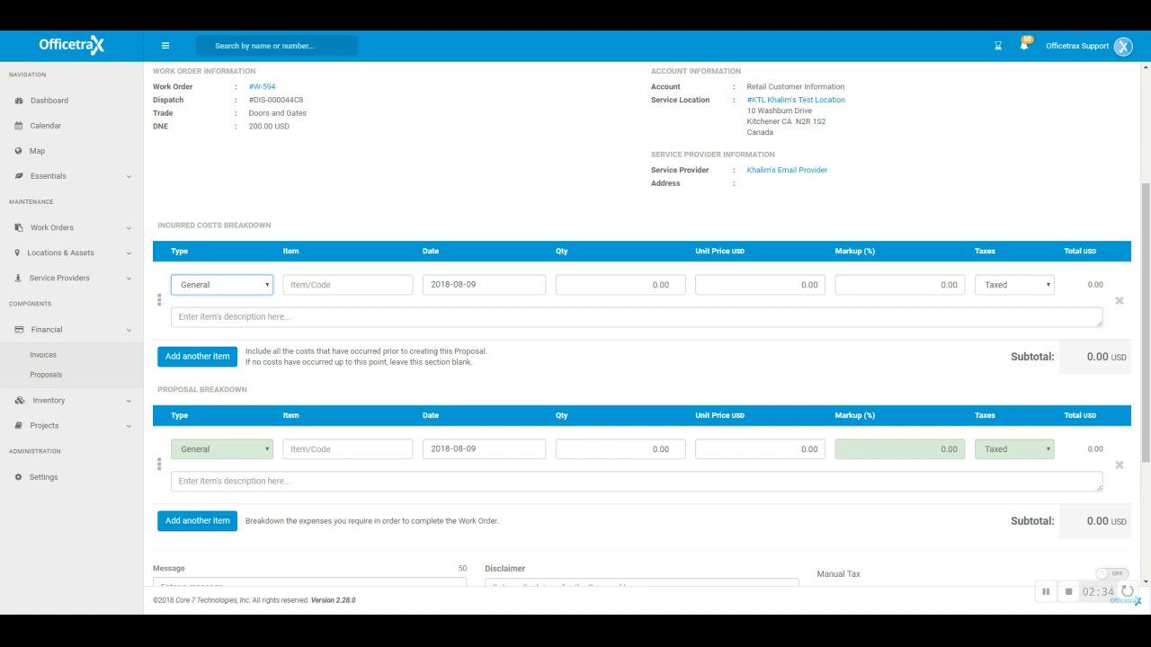
{"action": "left_click", "coordinate": [230, 324]}
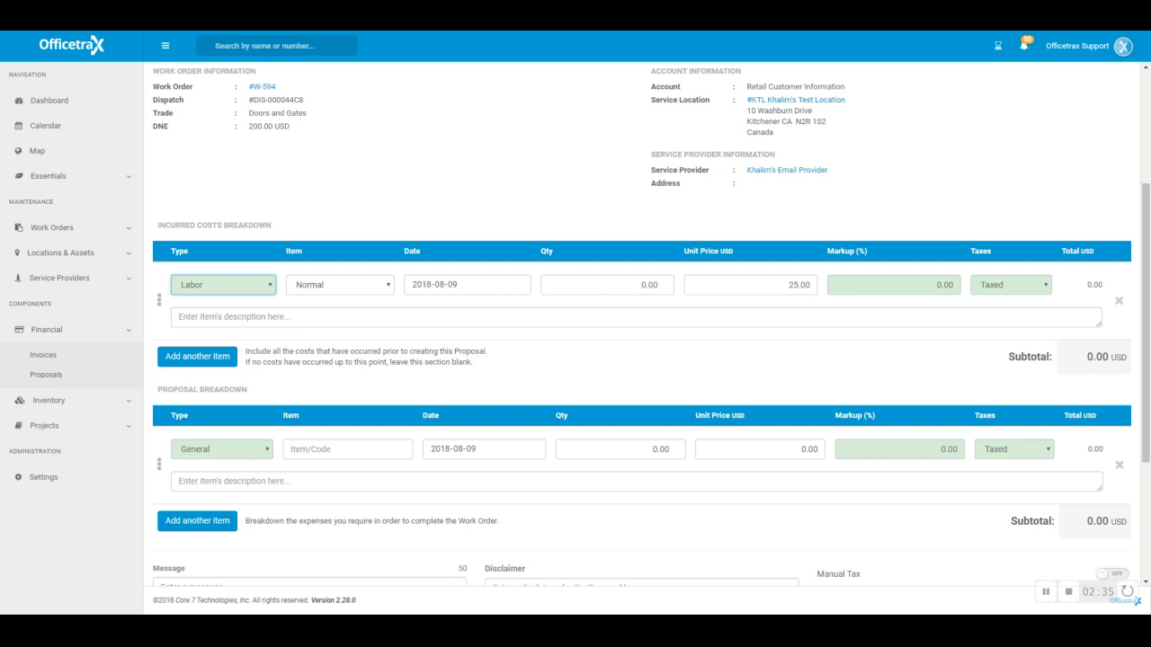
Set the incurred labor line's item to Regular with a quantity of 2, keeping the default markup and Taxed status.
{"action": "left_click", "coordinate": [341, 286]}
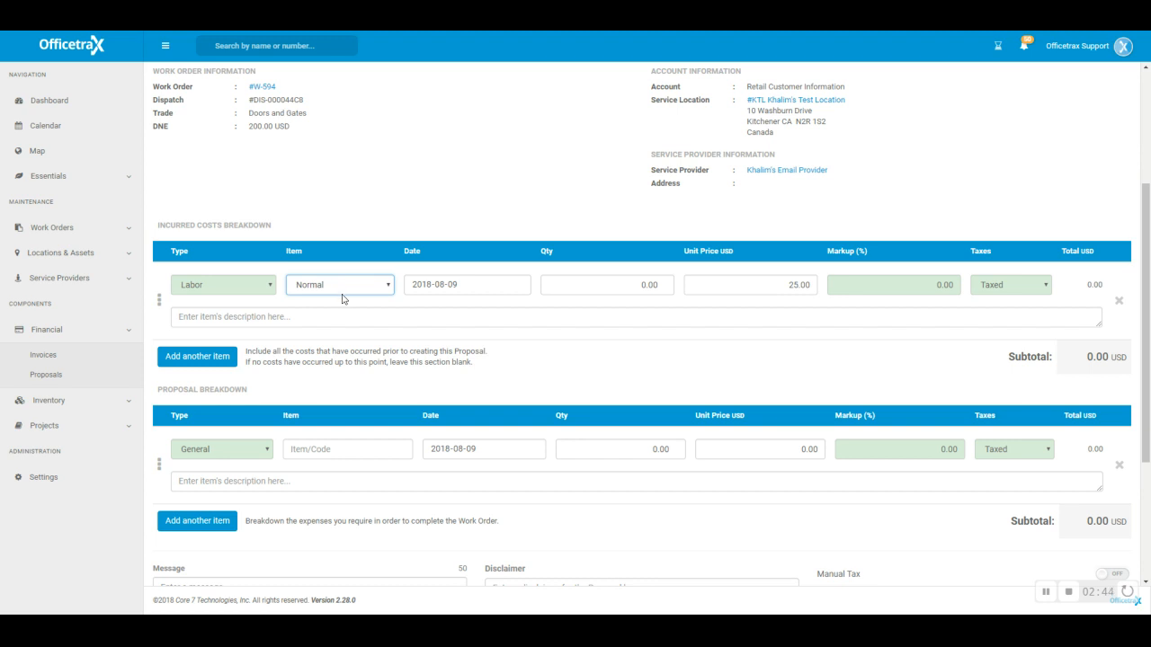
{"action": "key", "text": "Down"}
{"action": "left_click", "coordinate": [629, 285]}
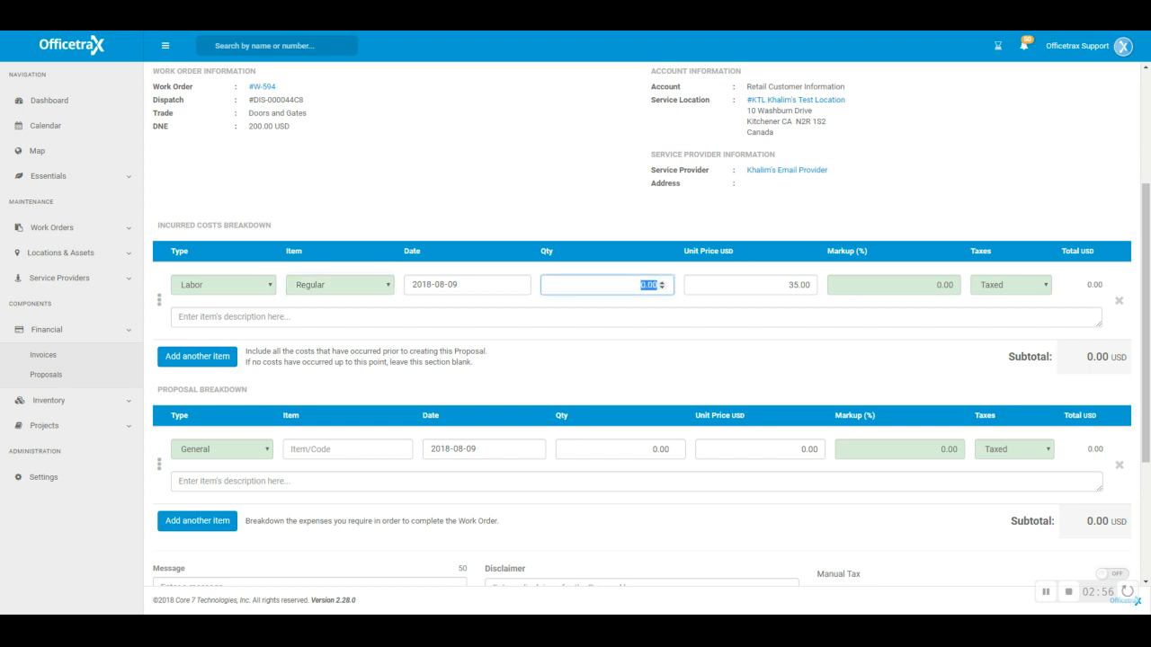
{"action": "type", "text": "2"}
{"action": "key", "text": "Tab"}
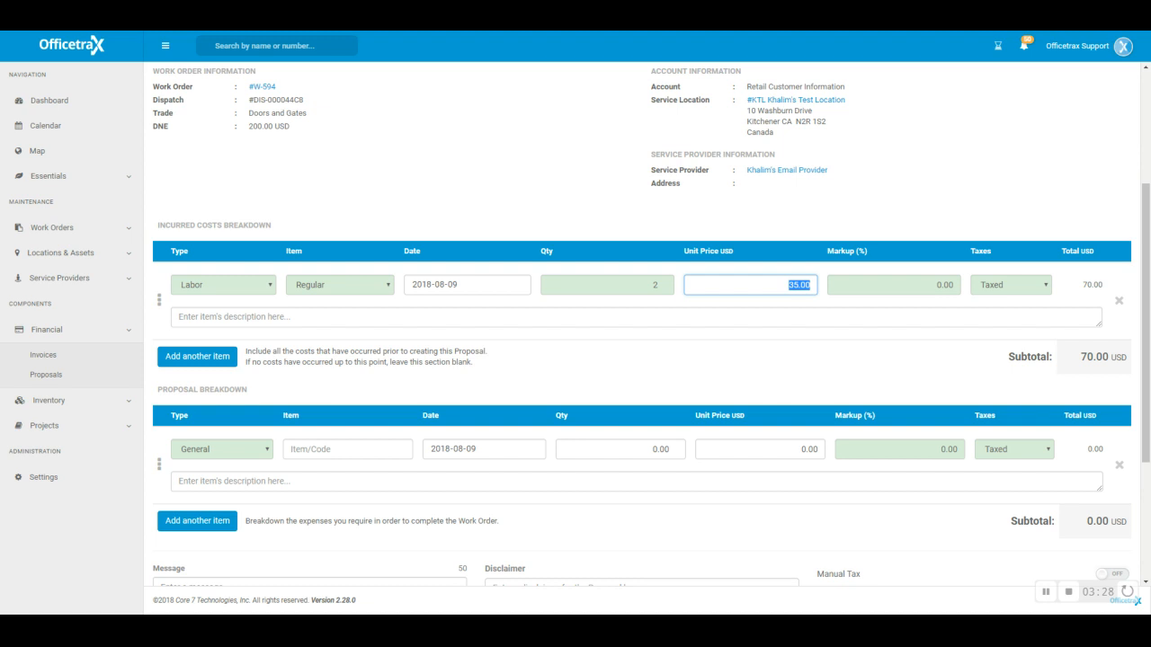
{"action": "left_click", "coordinate": [903, 287]}
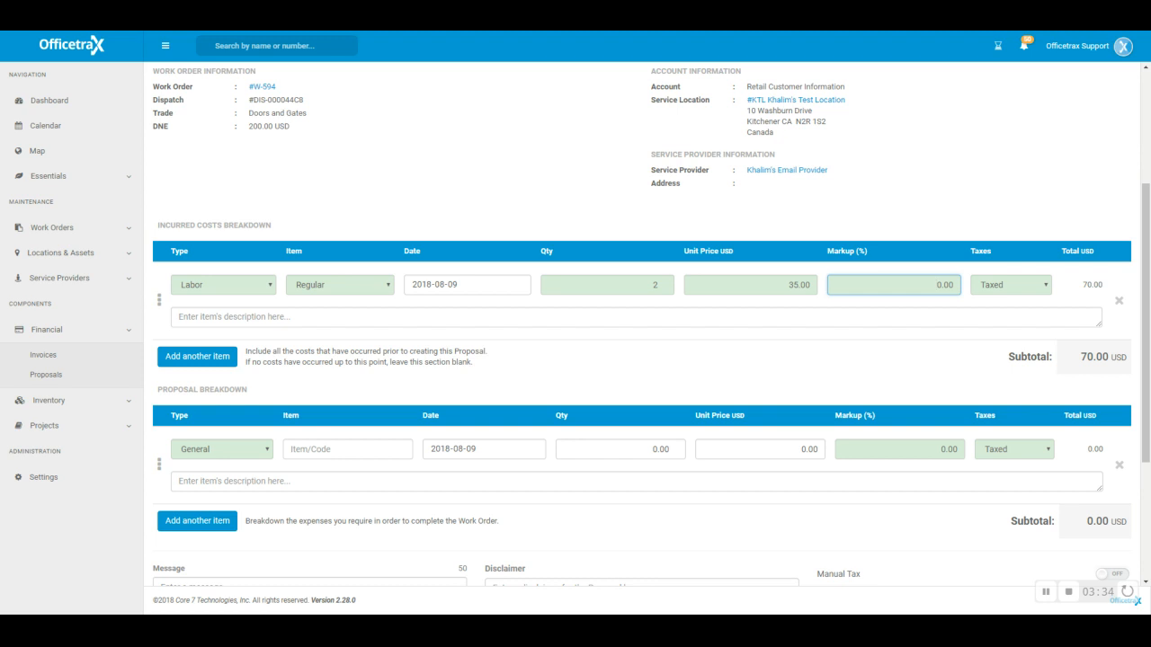
{"action": "left_click", "coordinate": [1046, 287]}
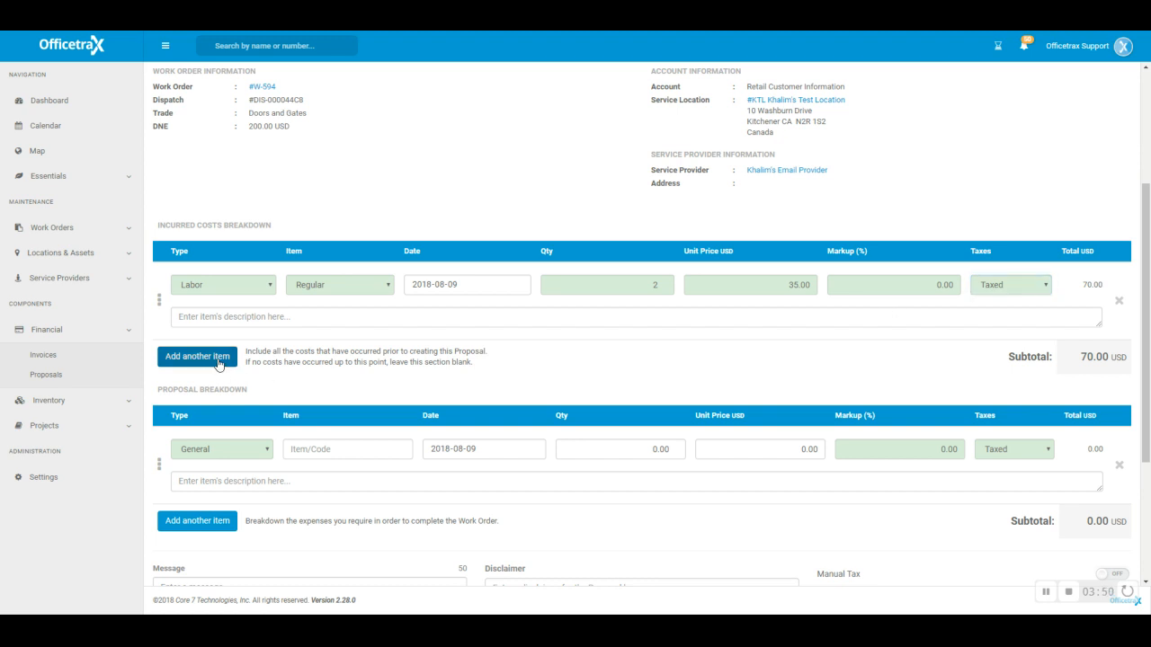
Add a second line to the Incurred Costs Breakdown and set its type to Discount.
{"action": "left_click", "coordinate": [218, 364]}
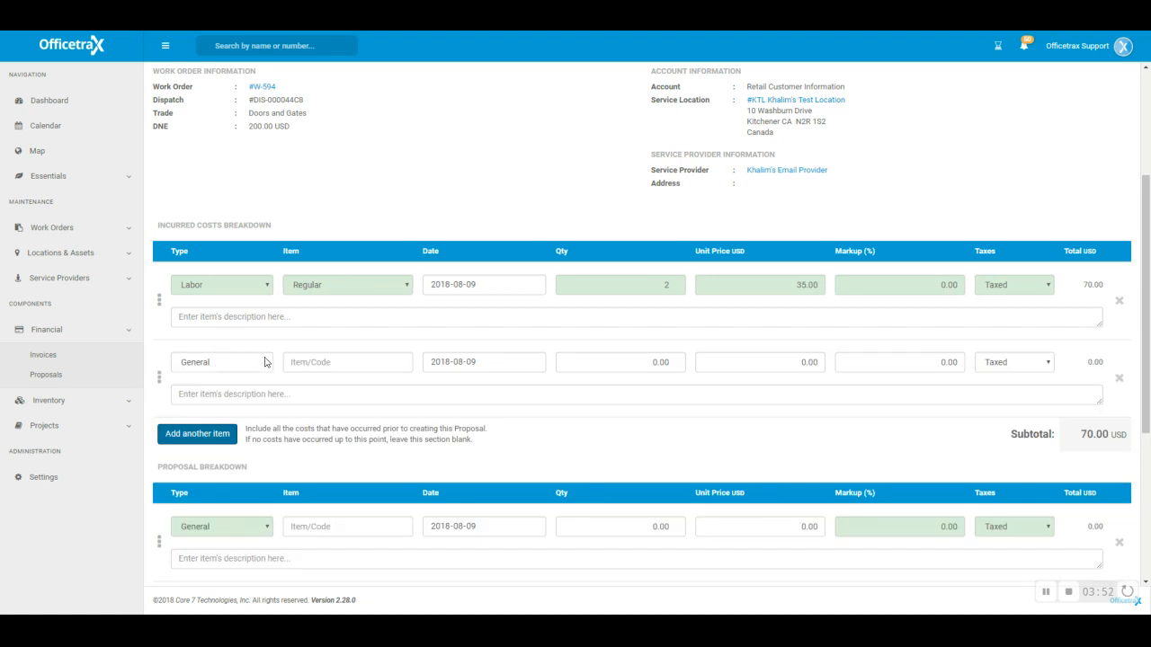
{"action": "left_click", "coordinate": [257, 376]}
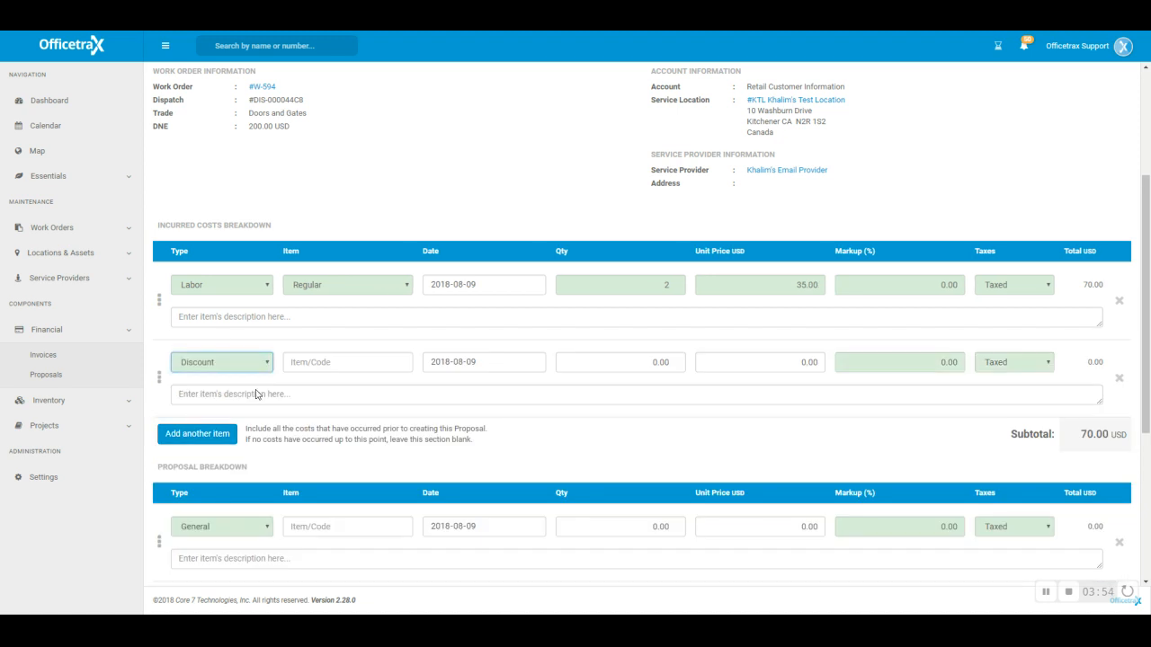
{"action": "left_click", "coordinate": [348, 362]}
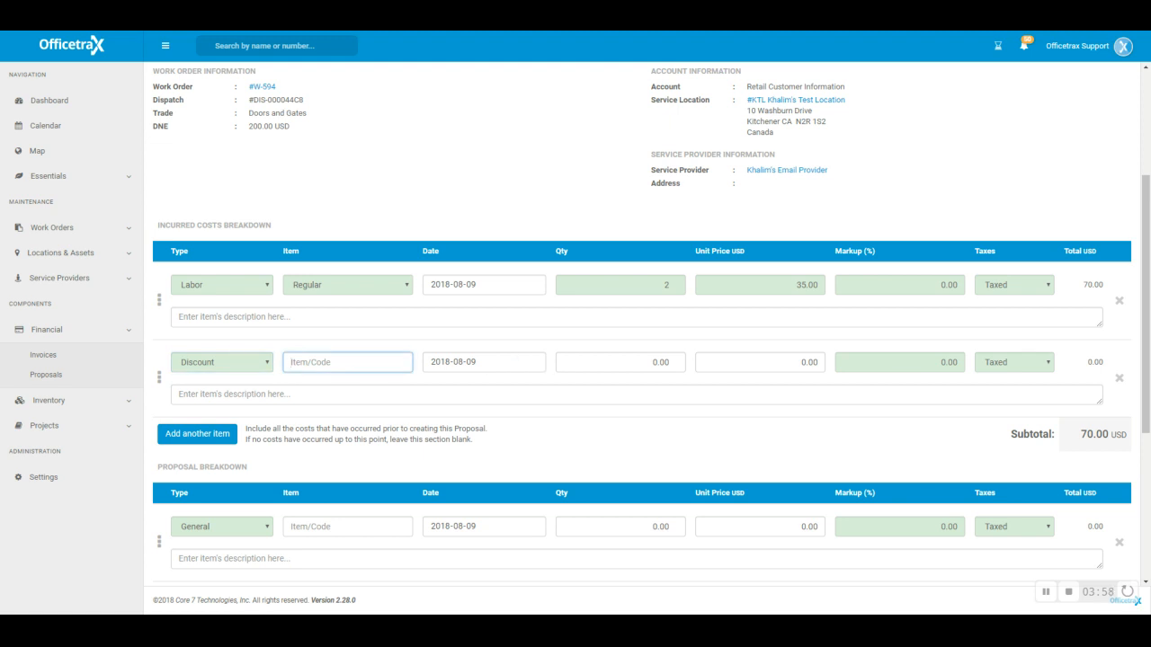
{"action": "left_click", "coordinate": [1004, 364]}
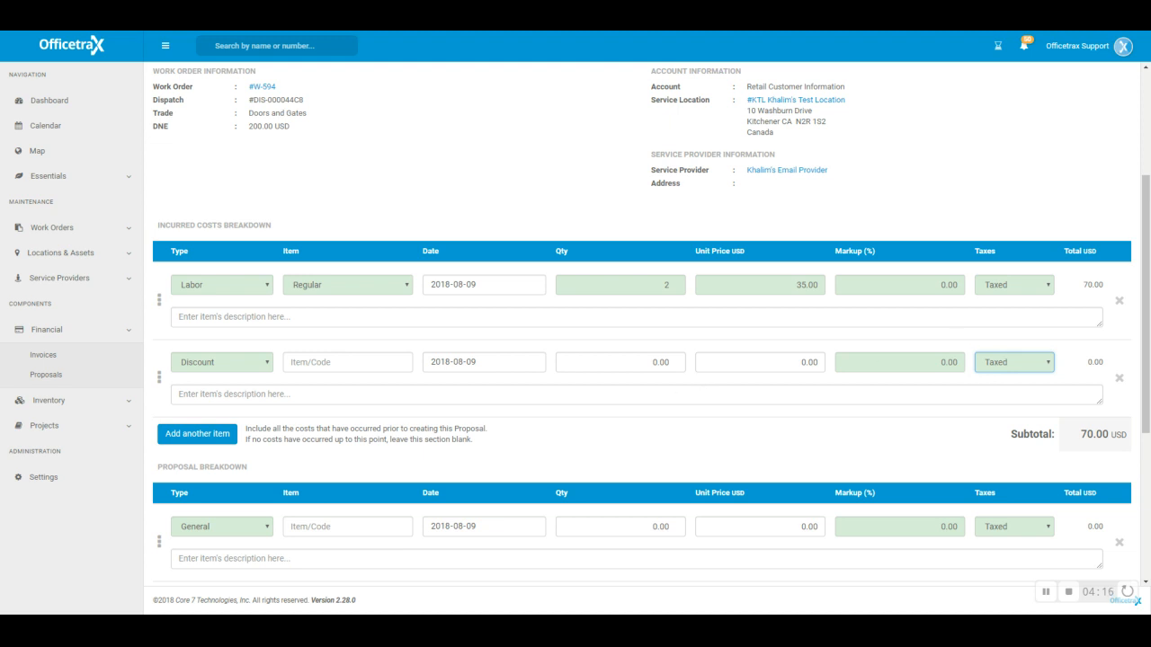
Move the Discount line above the Labor line and delete the Discount line.
{"action": "left_click", "coordinate": [241, 337]}
{"action": "left_click_drag", "start_coordinate": [160, 381], "coordinate": [160, 306]}
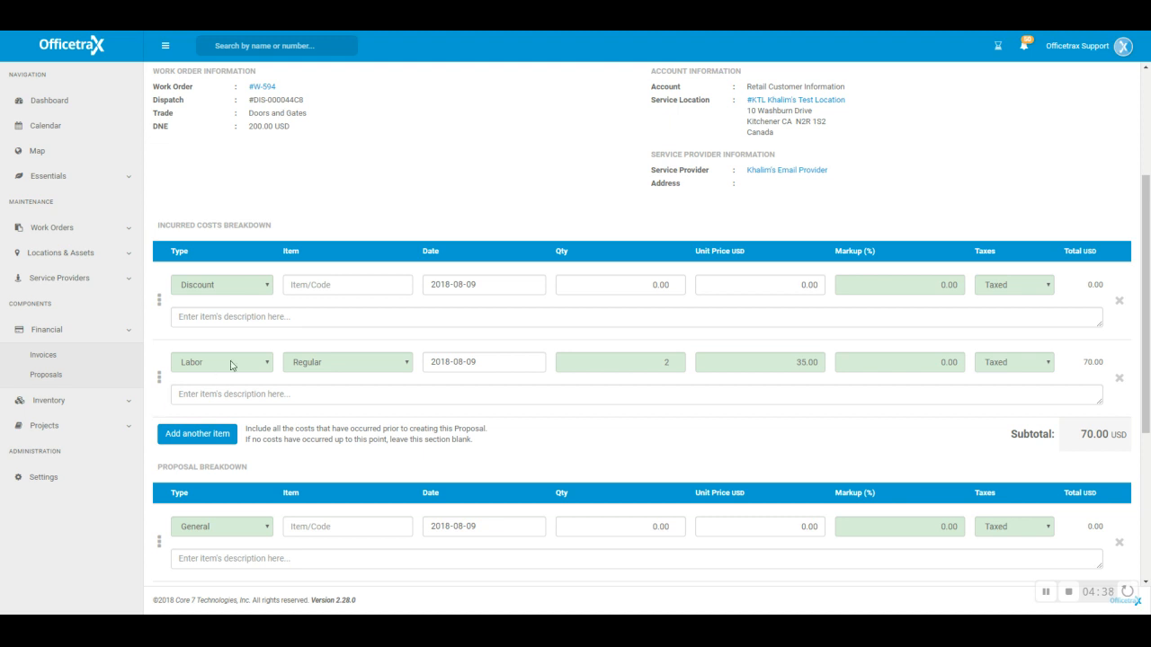
{"action": "left_click", "coordinate": [1120, 302]}
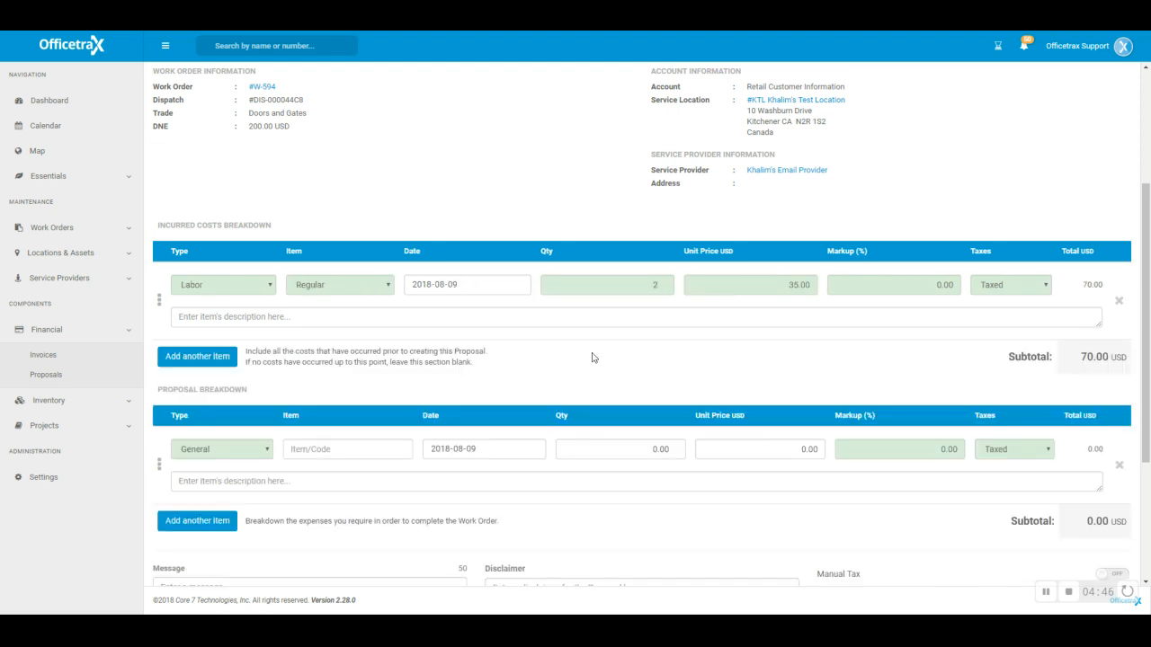
Delete the empty General line from the Proposal Breakdown.
{"action": "scroll", "coordinate": [593, 371], "scroll_direction": "down", "scroll_amount": 1}
{"action": "scroll", "coordinate": [594, 371], "scroll_direction": "down", "scroll_amount": 3}
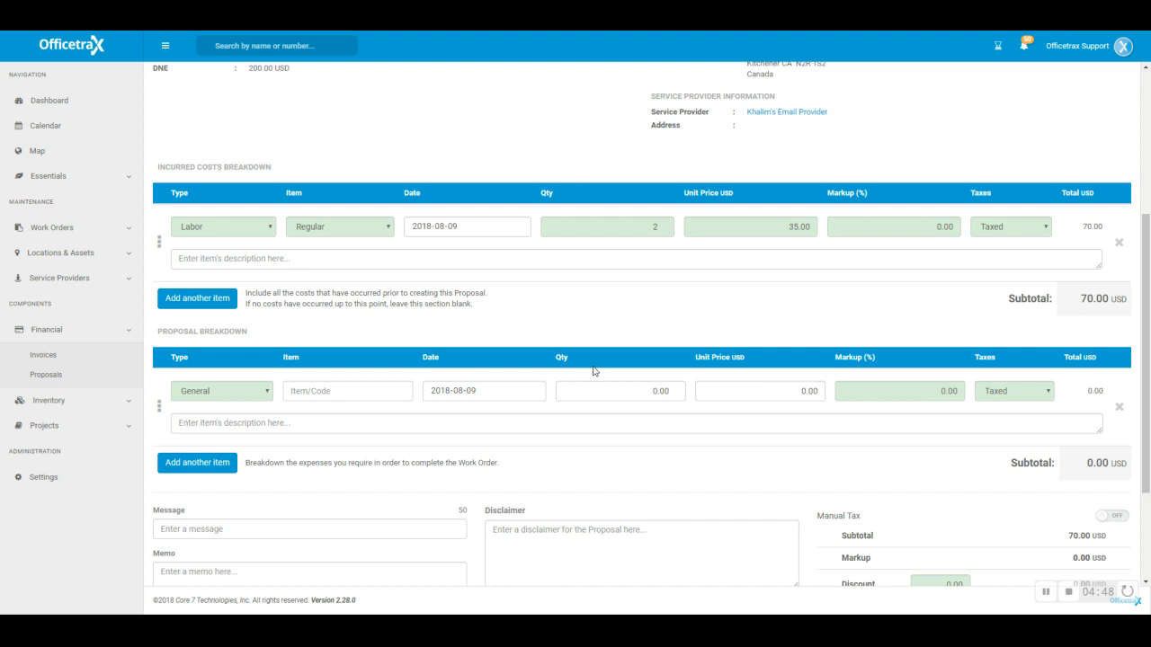
{"action": "scroll", "coordinate": [591, 373], "scroll_direction": "down", "scroll_amount": 2}
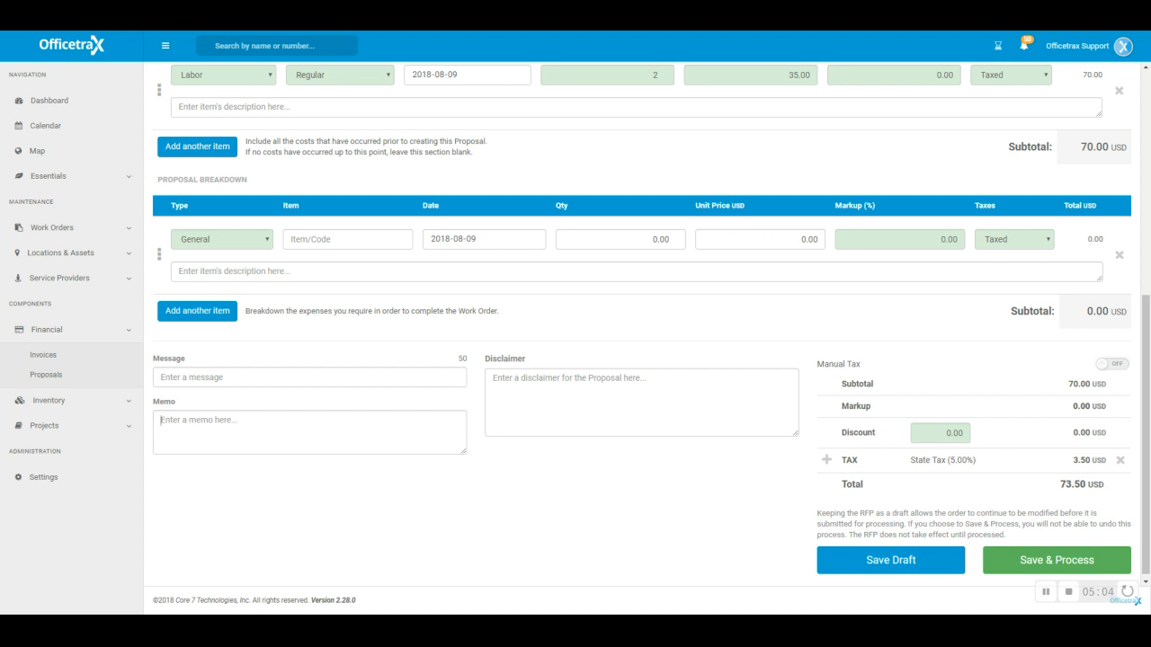
{"action": "left_click", "coordinate": [161, 419]}
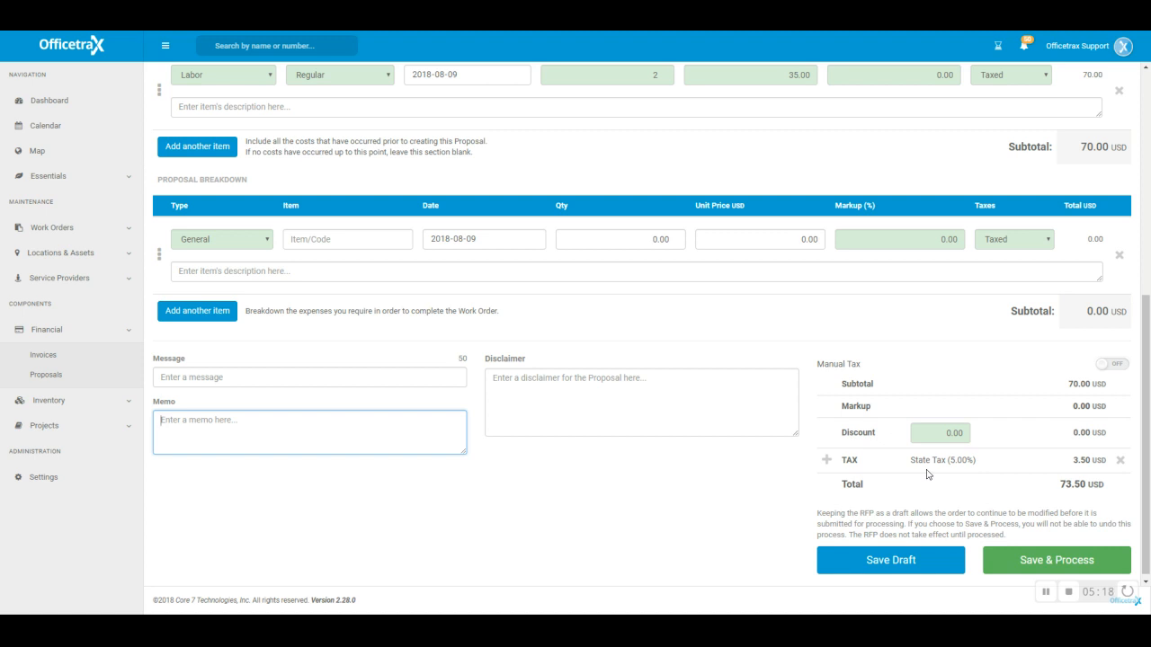
{"action": "left_click", "coordinate": [1120, 256]}
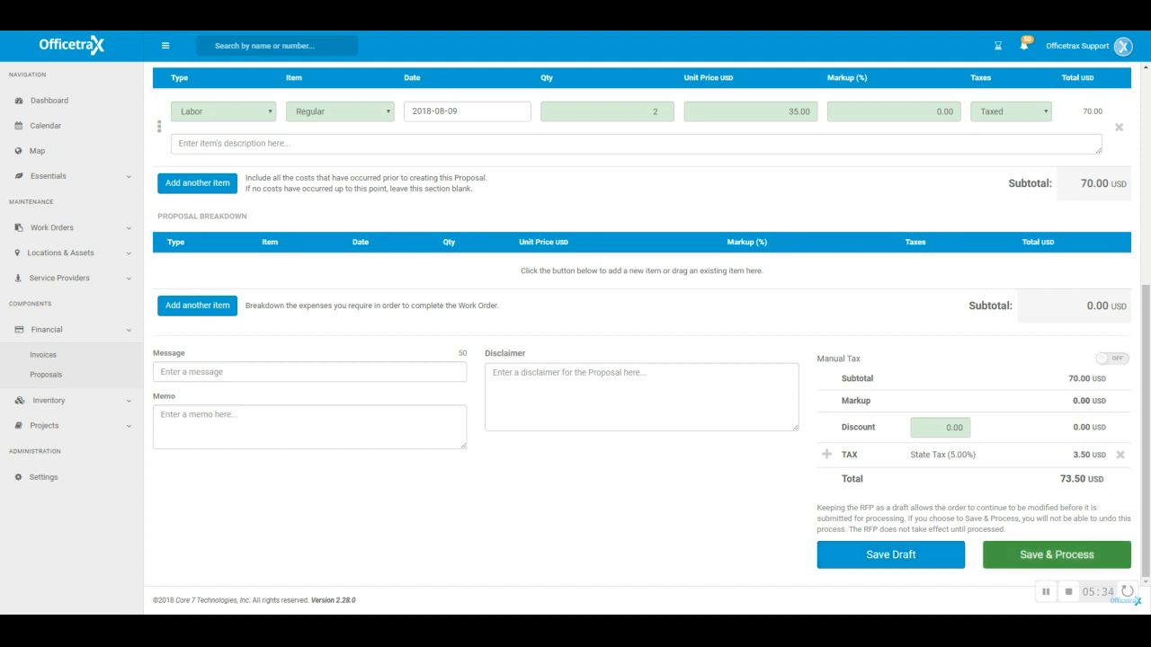
{"action": "scroll", "coordinate": [963, 540], "scroll_direction": "up", "scroll_amount": 5}
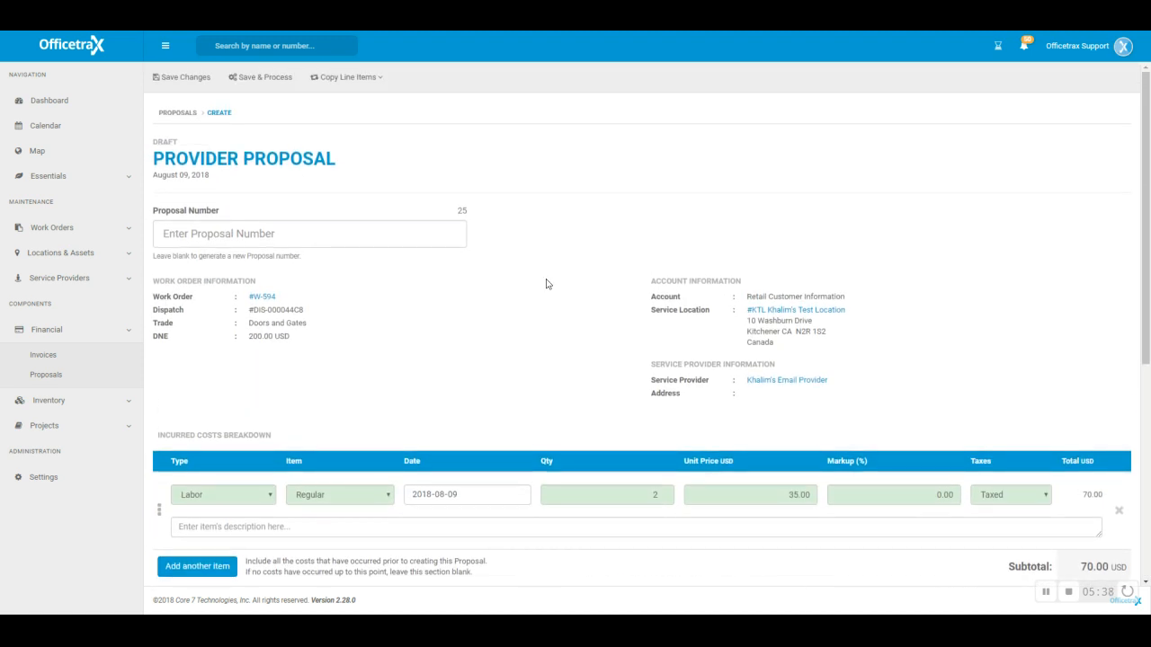
{"action": "left_click", "coordinate": [377, 82]}
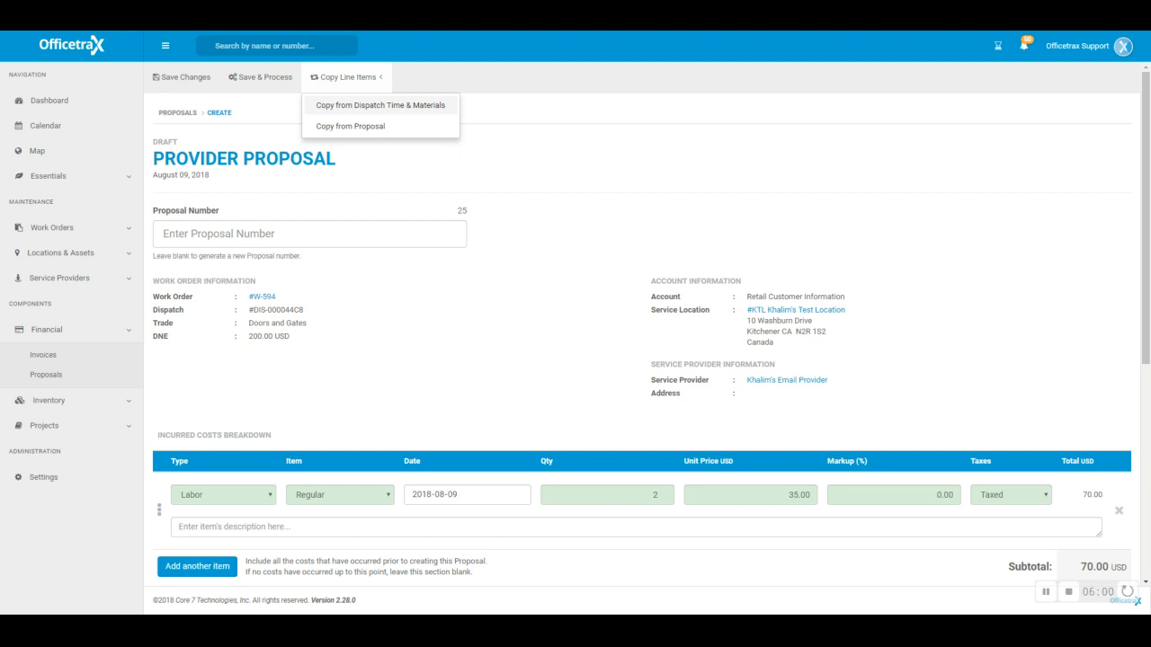
{"action": "left_click", "coordinate": [540, 140]}
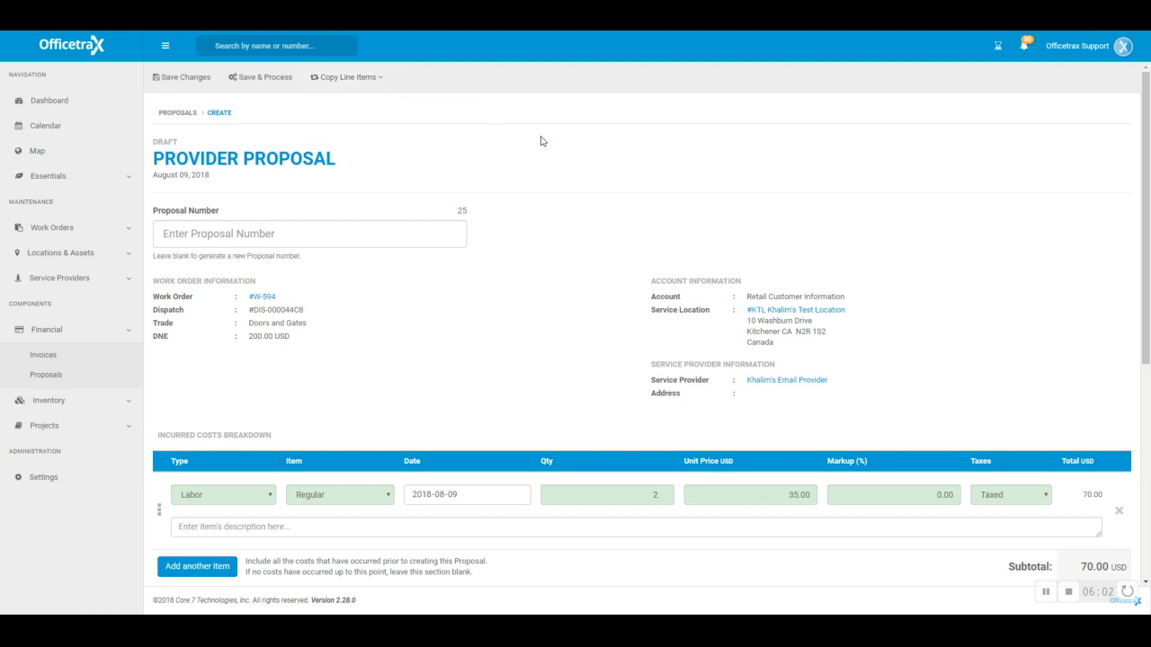
Save and process the provider proposal.
{"action": "scroll", "coordinate": [549, 228], "scroll_direction": "down", "scroll_amount": 2}
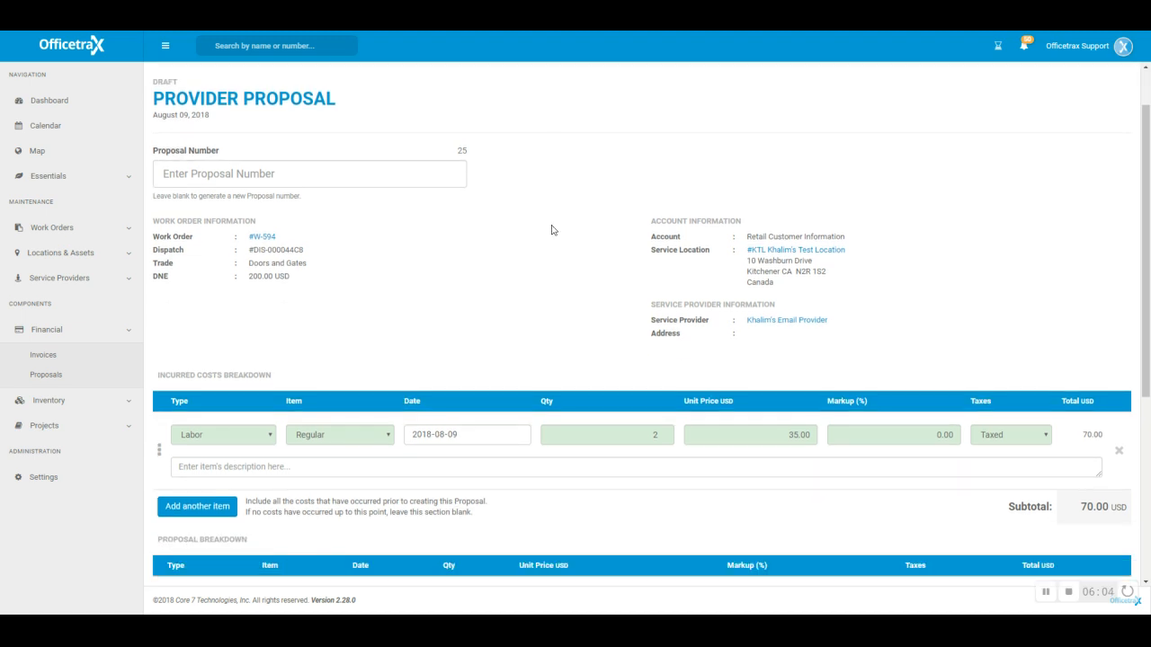
{"action": "scroll", "coordinate": [575, 353], "scroll_direction": "down", "scroll_amount": 2}
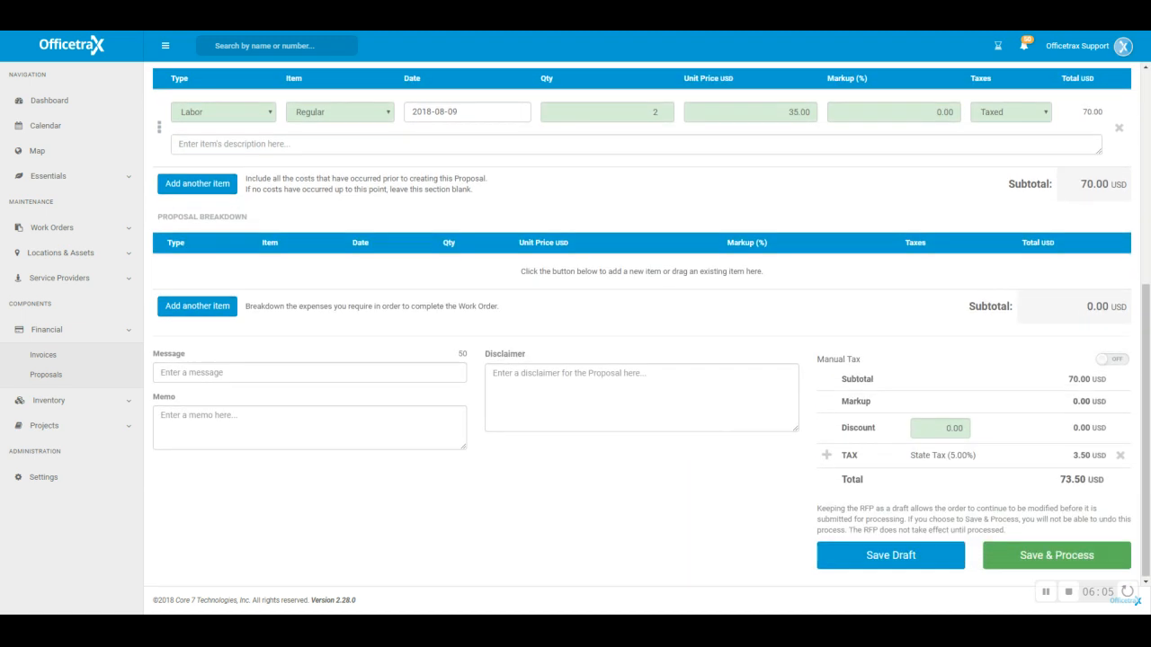
{"action": "left_click", "coordinate": [1041, 572]}
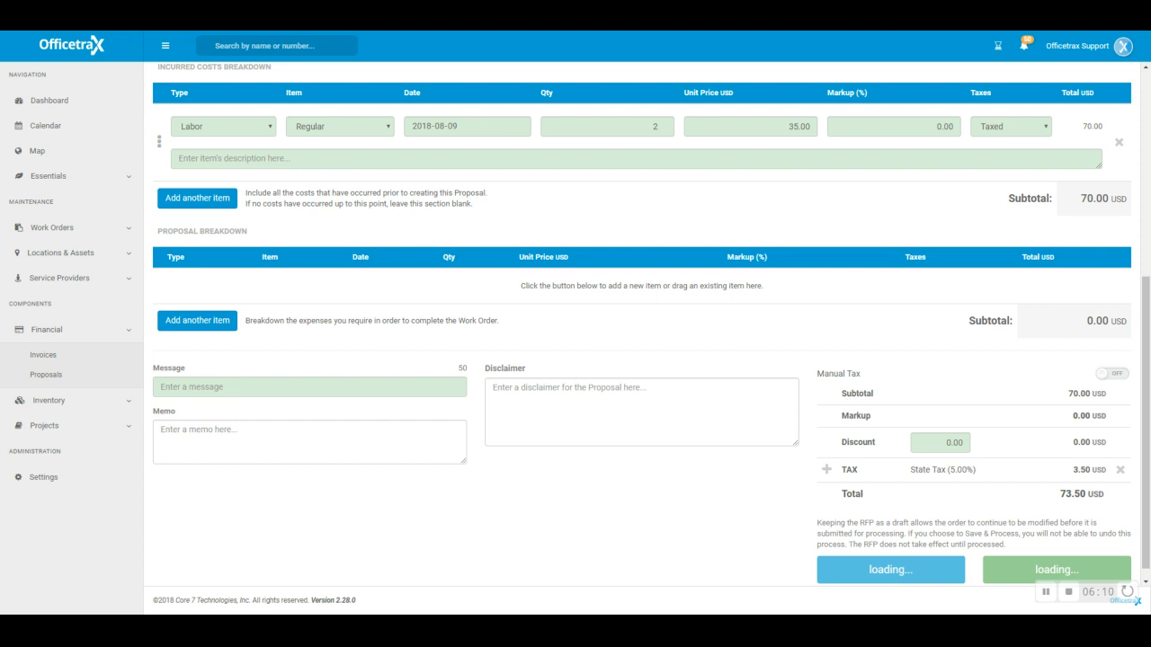